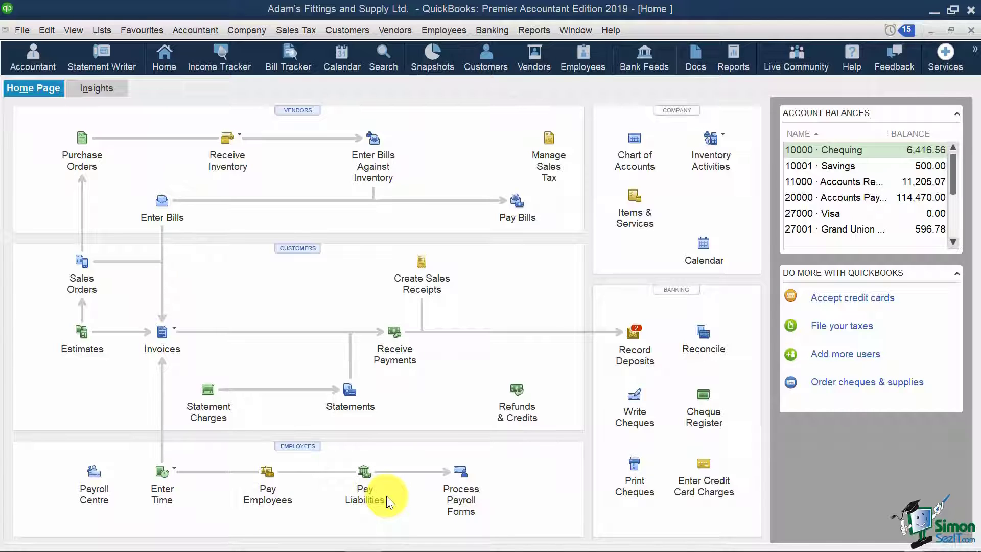
Start Pay Payroll Liabilities from the Employees > Payroll Liabilities menu.
left_click(452, 38)
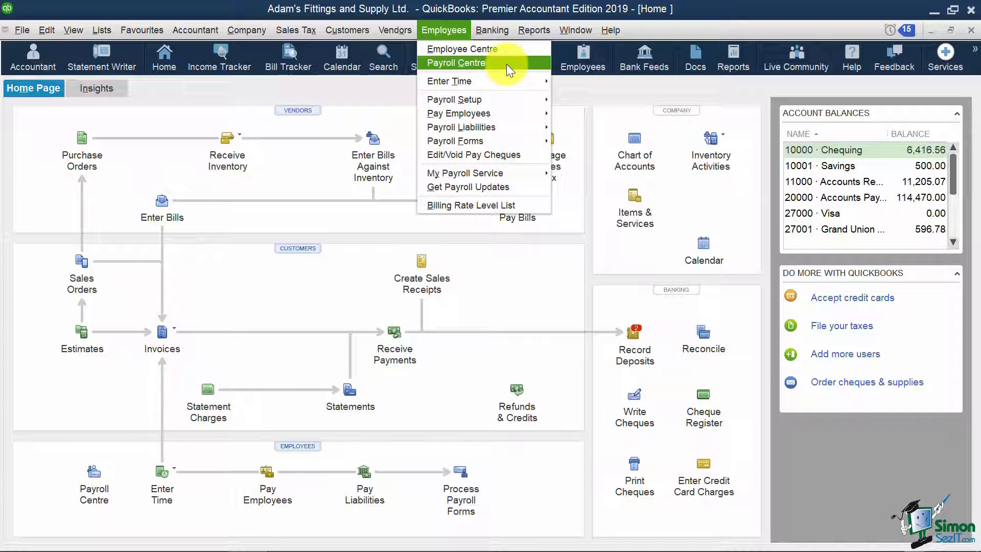
mouse_move(513, 130)
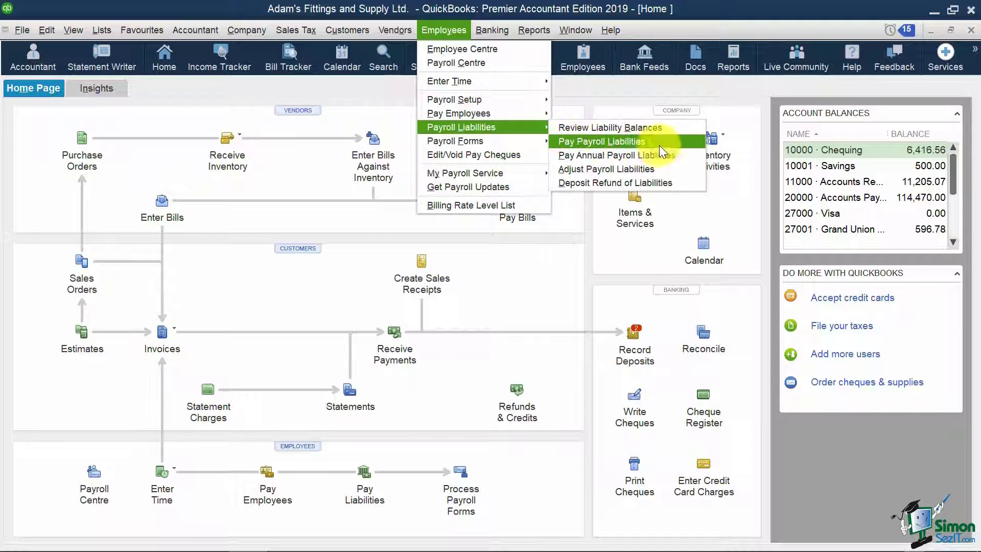
left_click(672, 141)
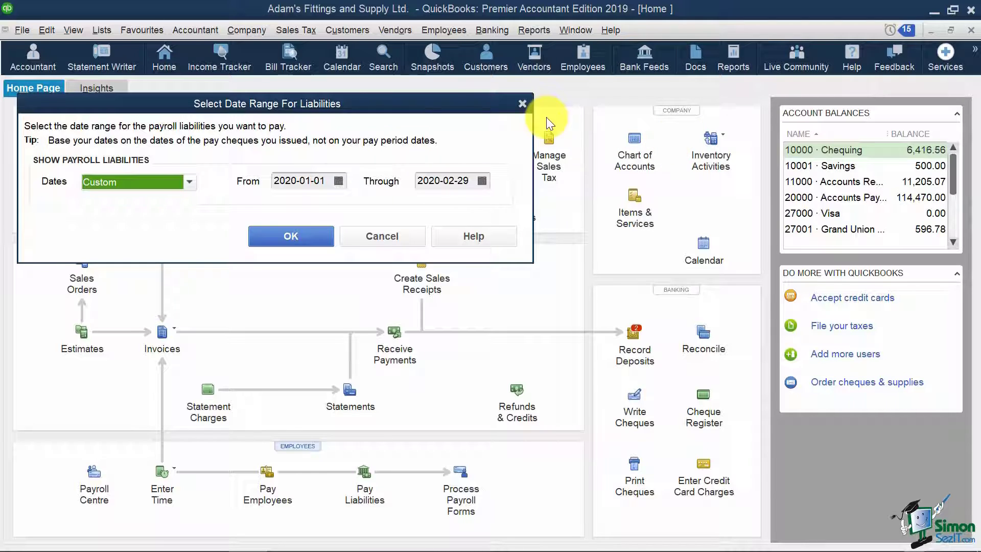
Set the liabilities date range from 2019-03-01 through 2019-03-31.
left_click(298, 174)
left_click_drag(299, 174, 262, 169)
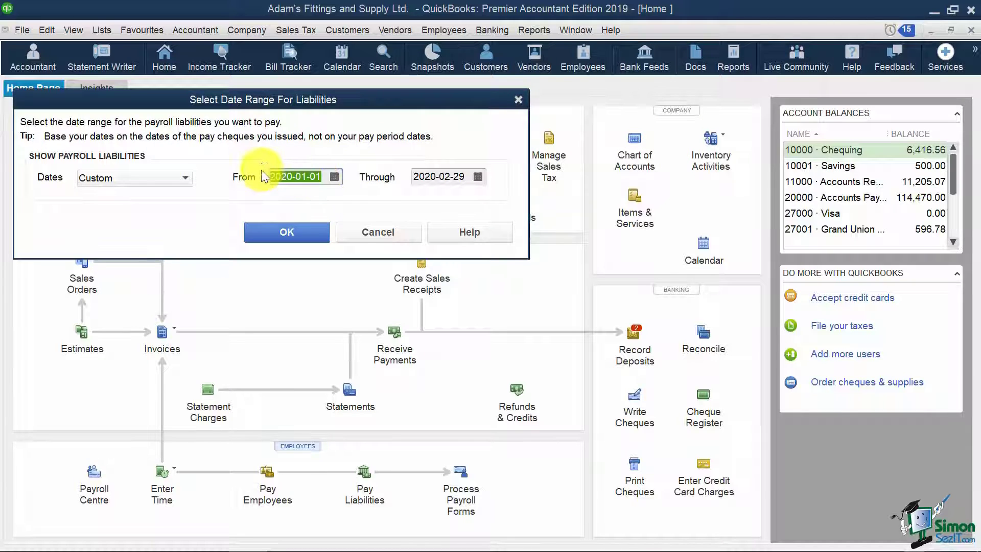
type("2019")
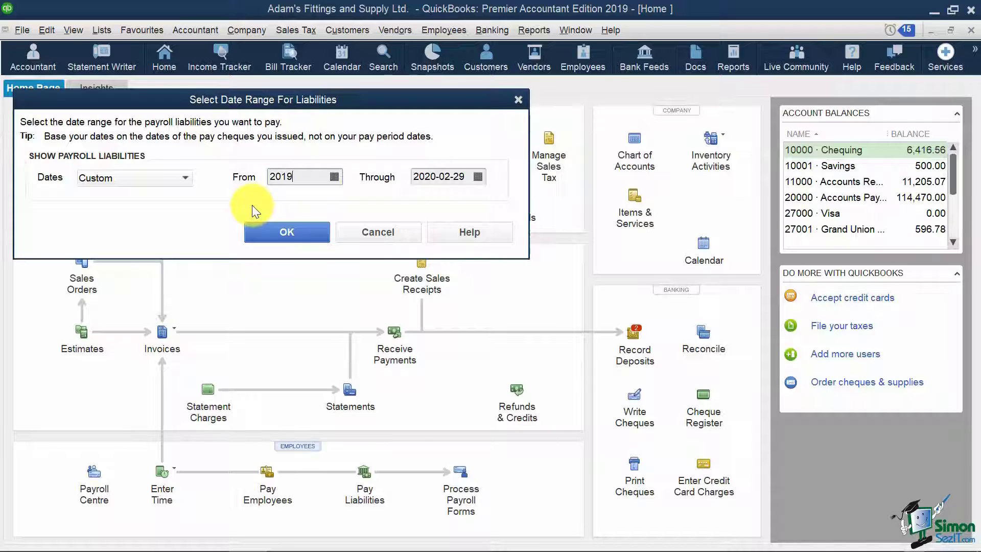
type("-03-01")
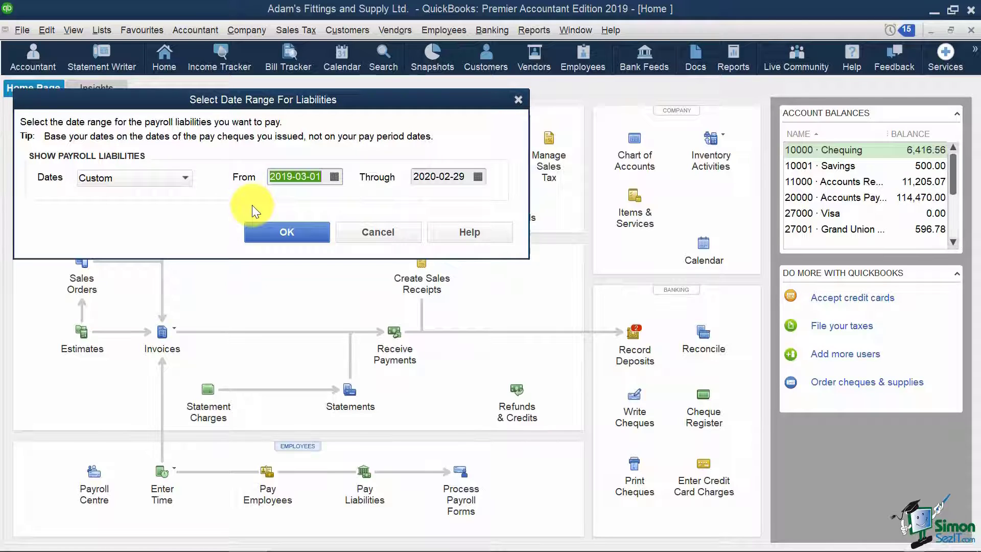
left_click_drag(324, 177, 264, 169)
key("ctrl+c")
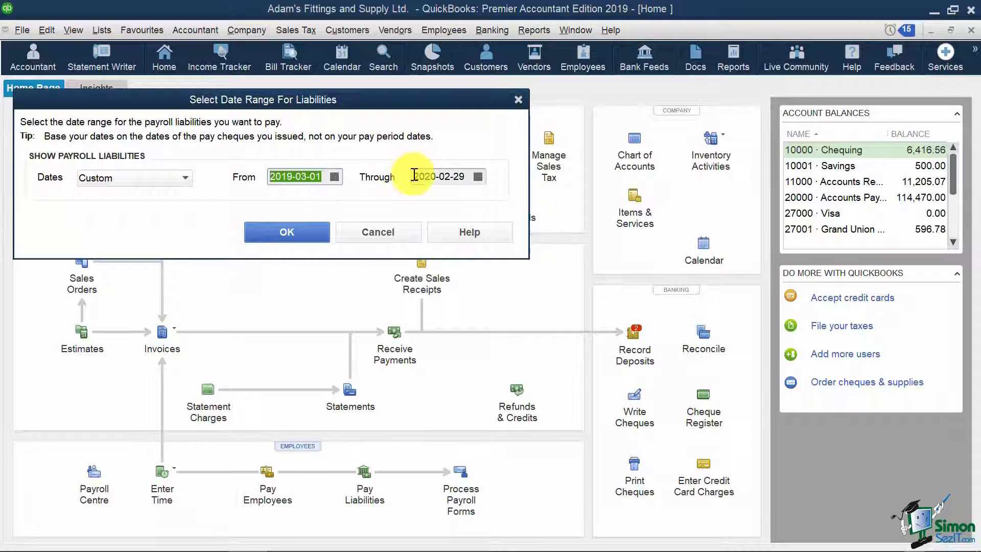
left_click_drag(413, 175, 473, 176)
key("ctrl+v")
left_click(479, 177)
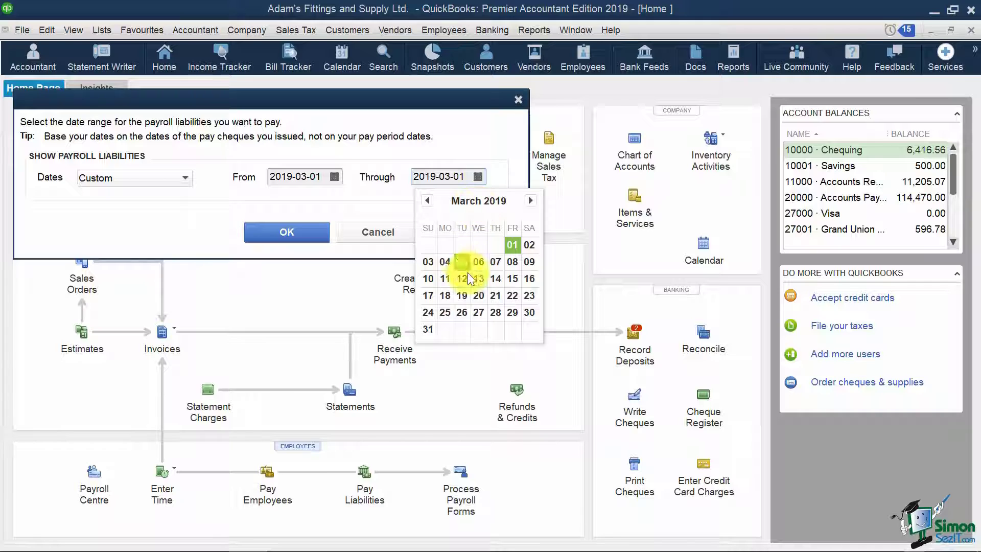
left_click(428, 329)
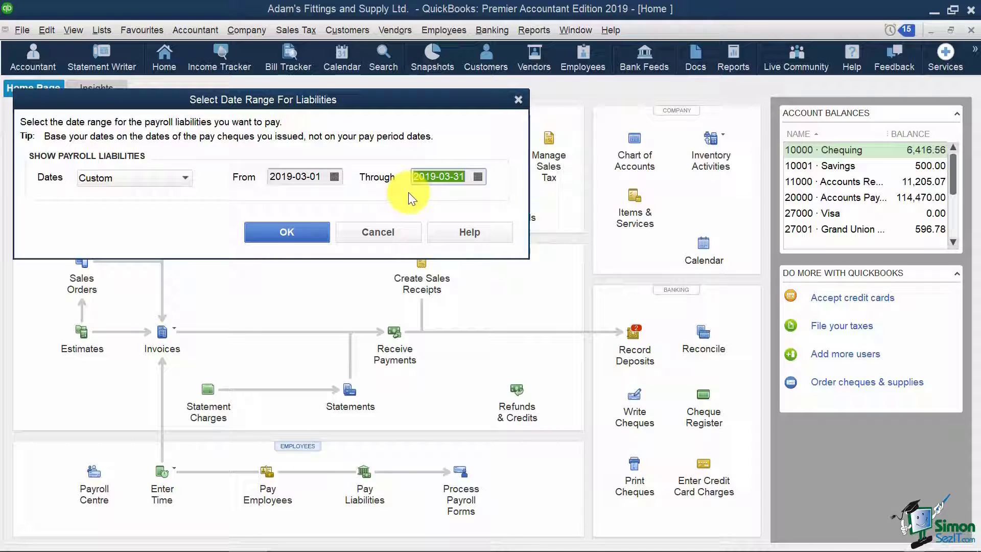
Accept the March range, mark Receiver General liabilities to pay, and set CRA Garnishment to 0.00.
left_click(312, 226)
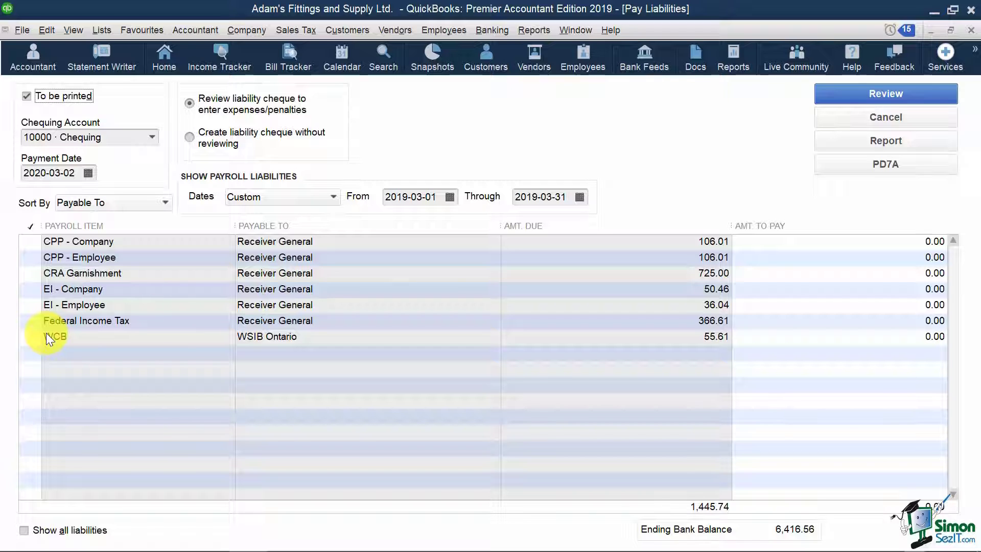
left_click(30, 241)
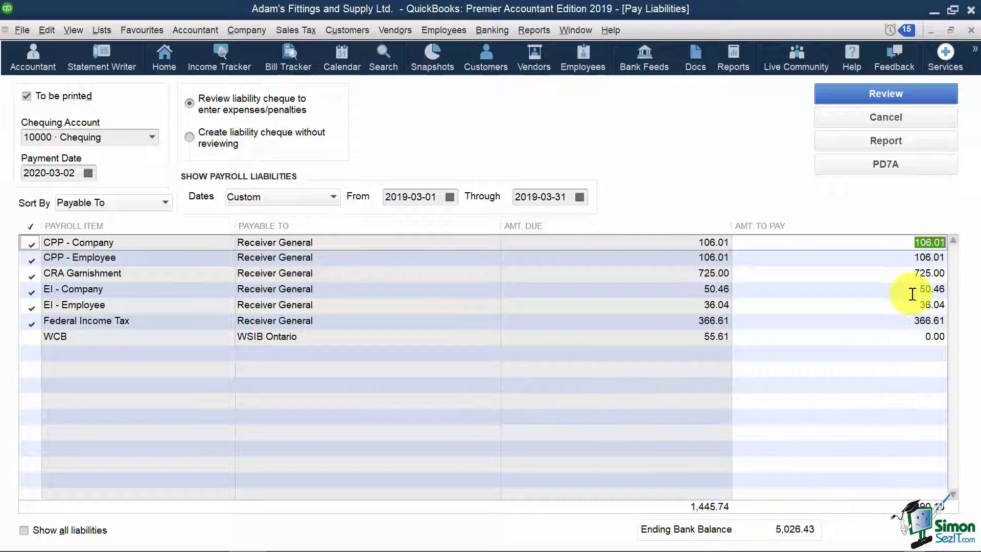
left_click(940, 275)
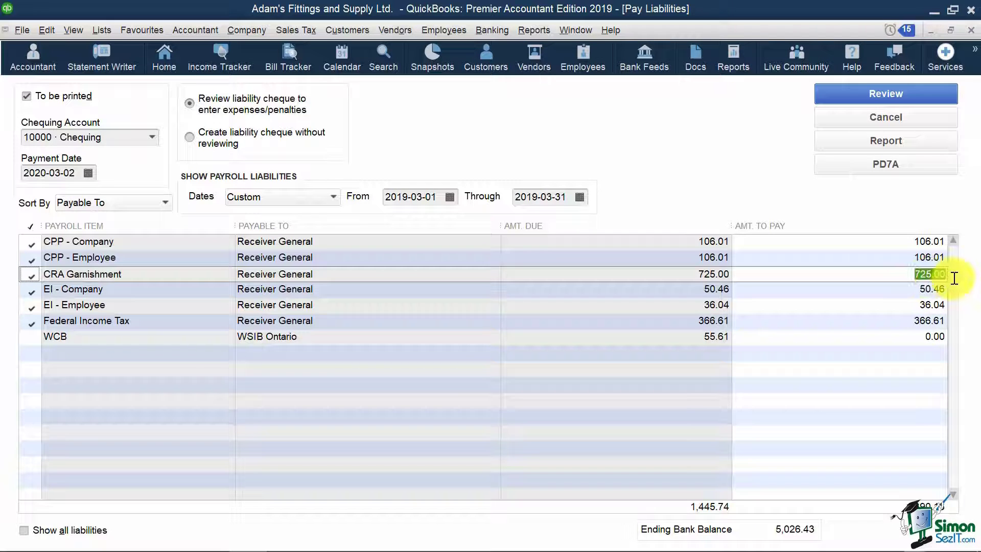
type("0")
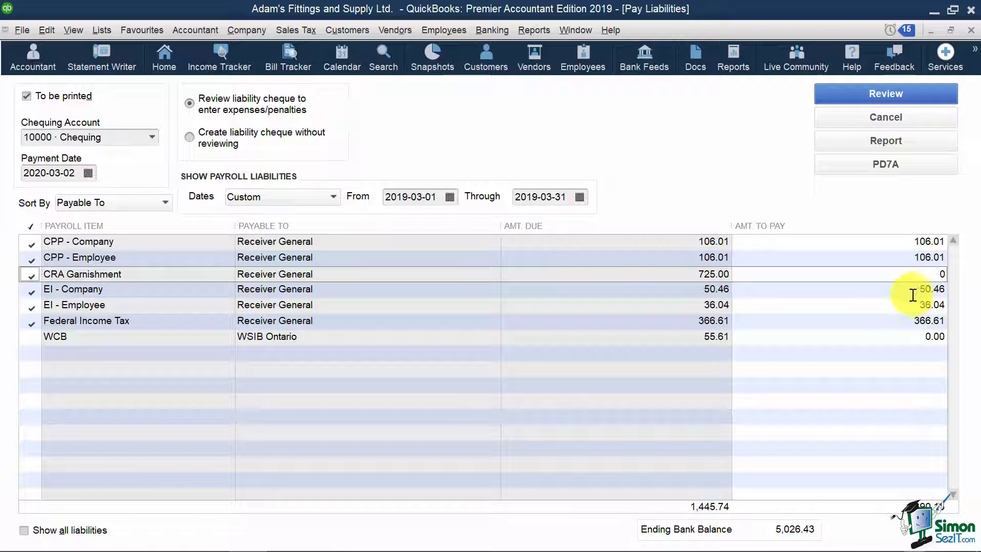
left_click(916, 294)
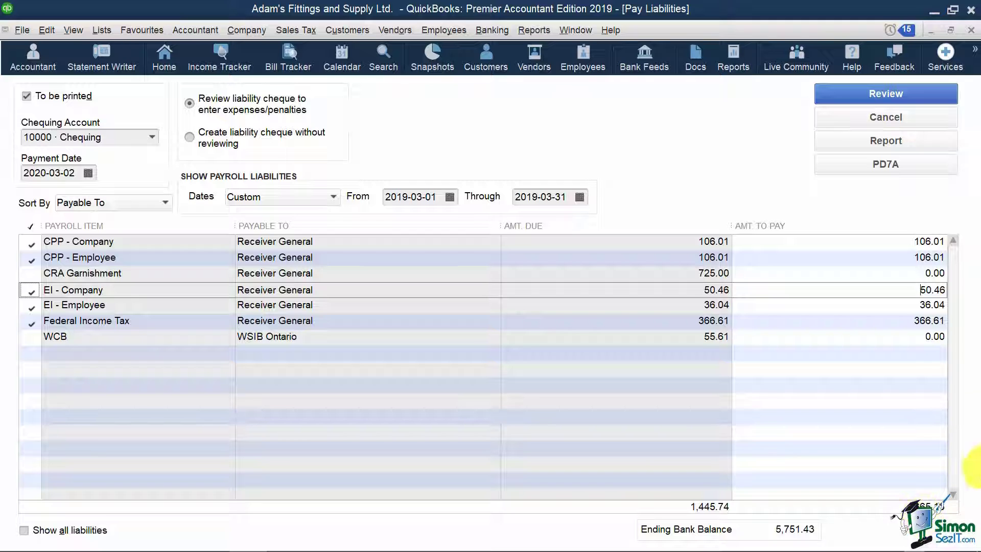
Show the PD7A Summary for March 2019 with its 665.13 remittance.
left_click(911, 164)
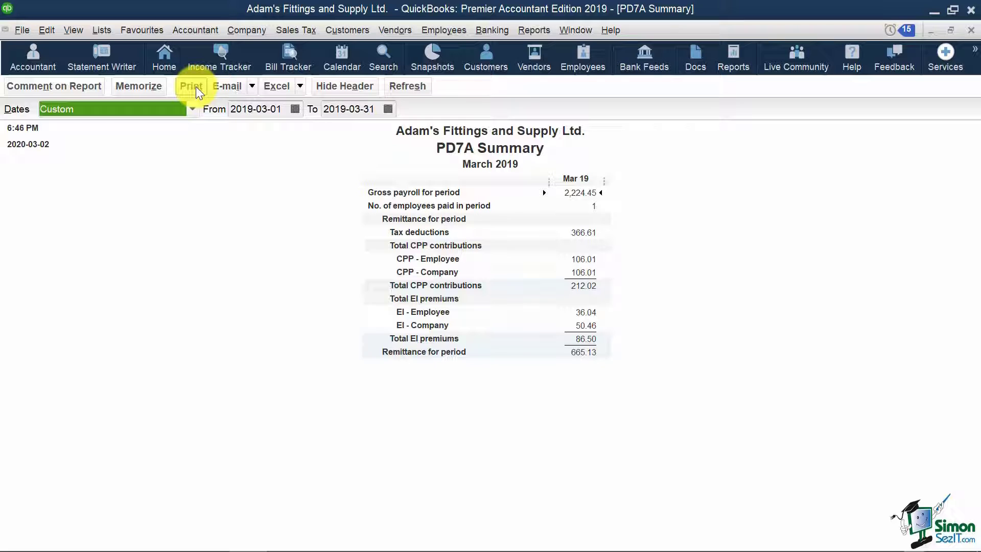
Close the PD7A report and set payment date 2019-04-15, accepting the back-date warning.
key("Escape")
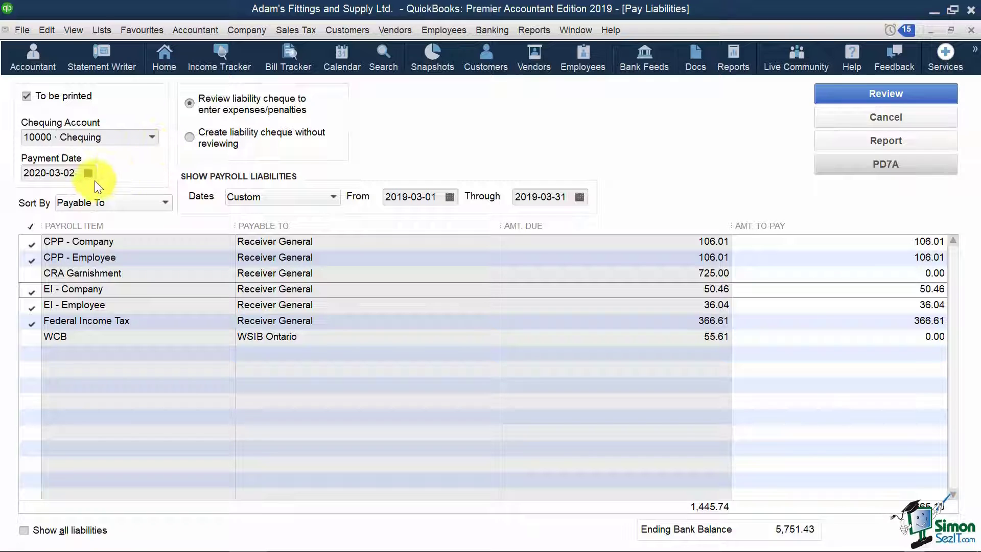
left_click(80, 172)
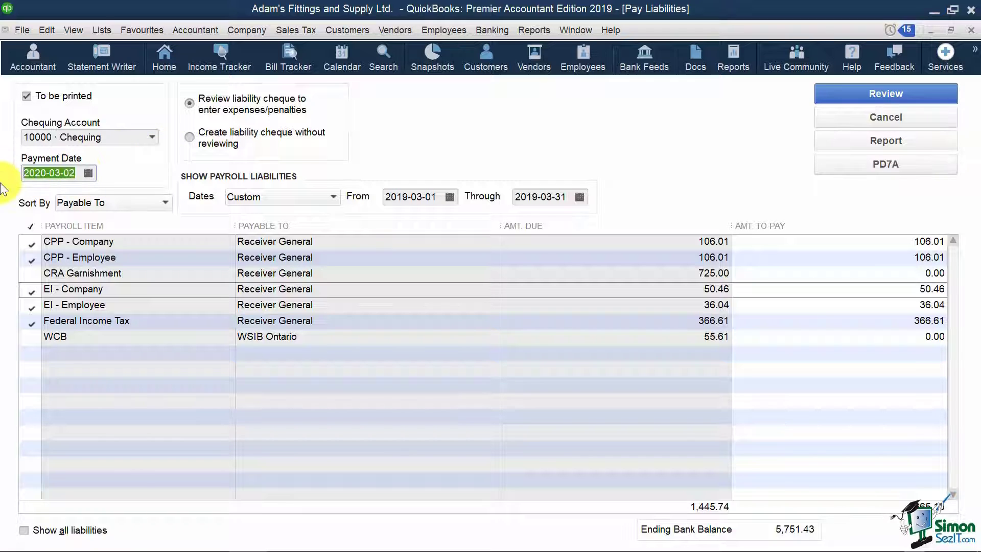
type("201")
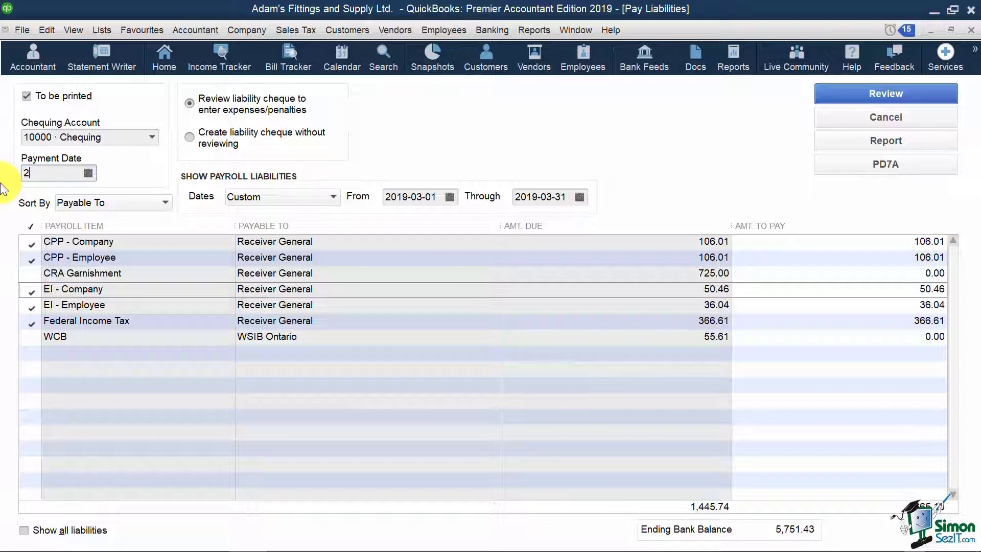
type("9-04-01")
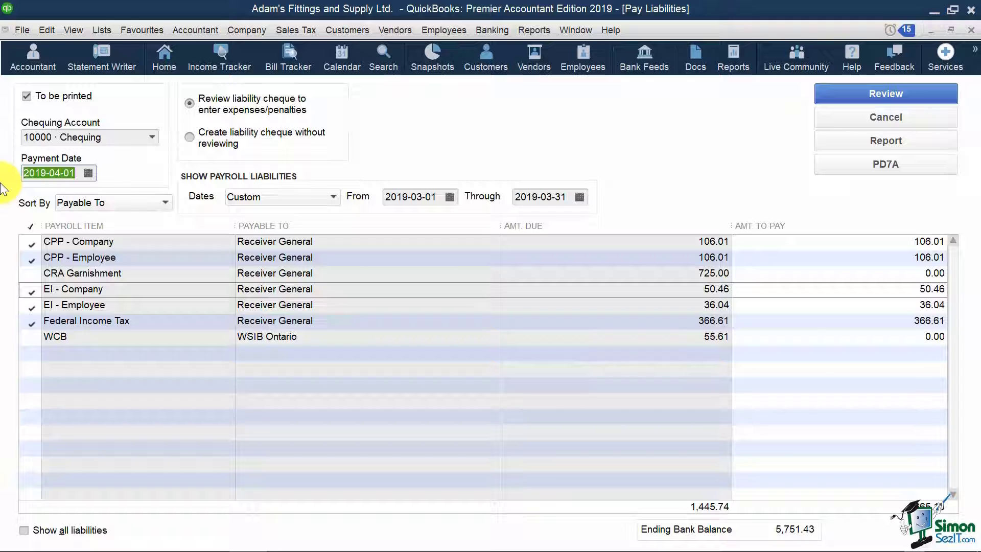
left_click(87, 173)
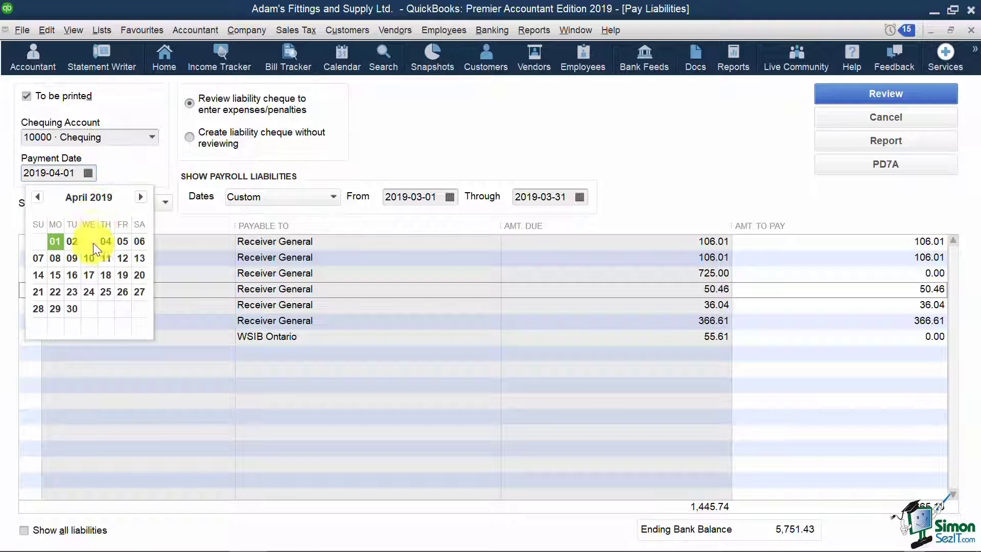
left_click(60, 275)
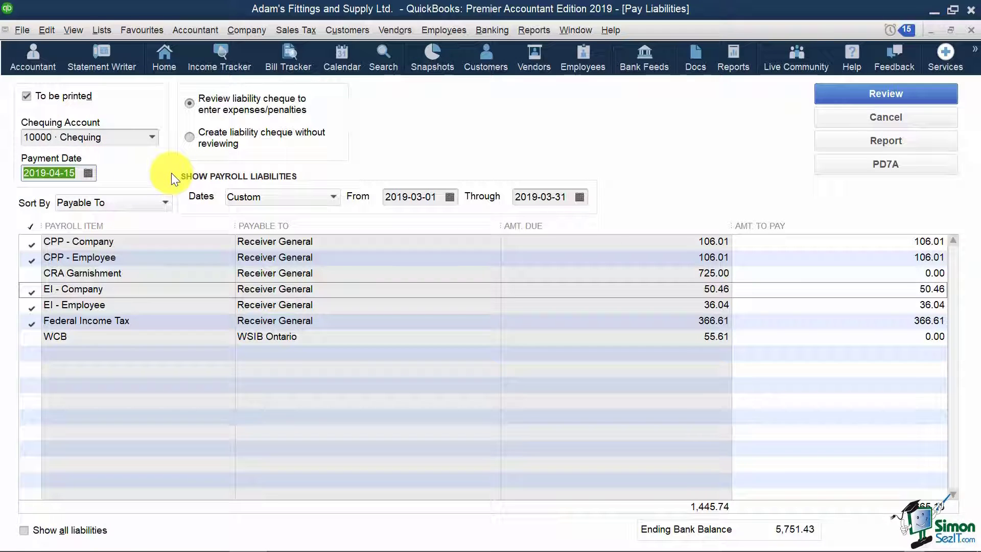
left_click(866, 91)
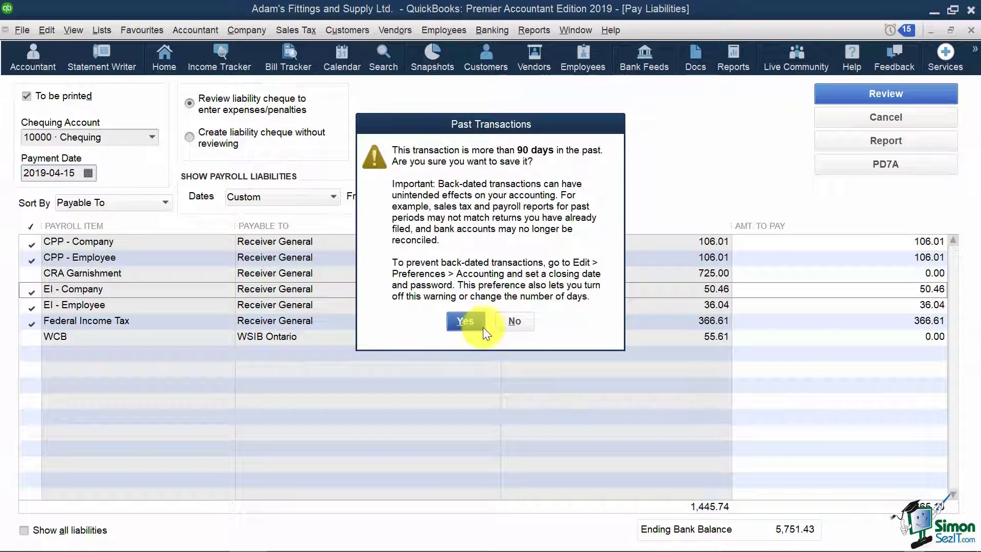
left_click(465, 318)
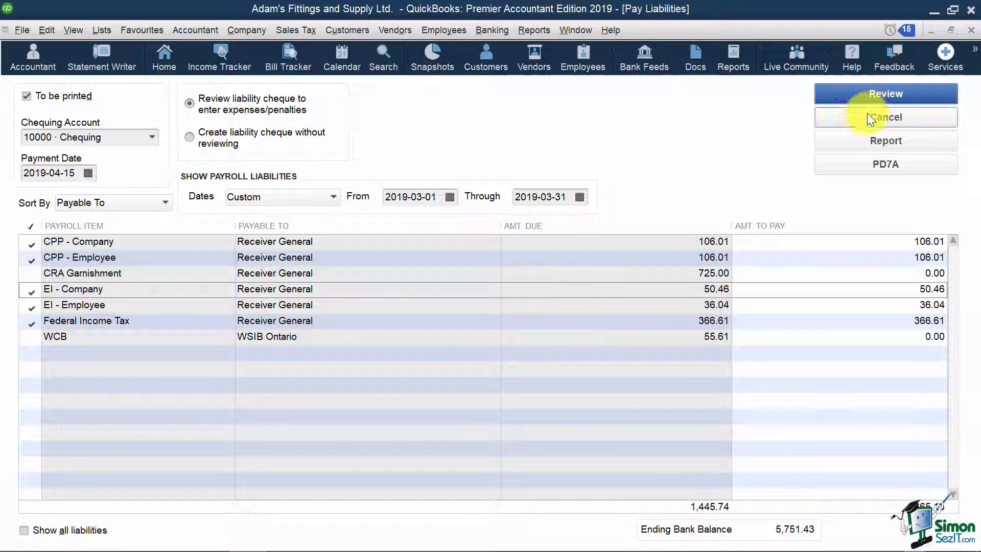
Give the cheque memo 'Mar 2019 source deductions', turn off Print Later, and number it 290.
left_click(885, 95)
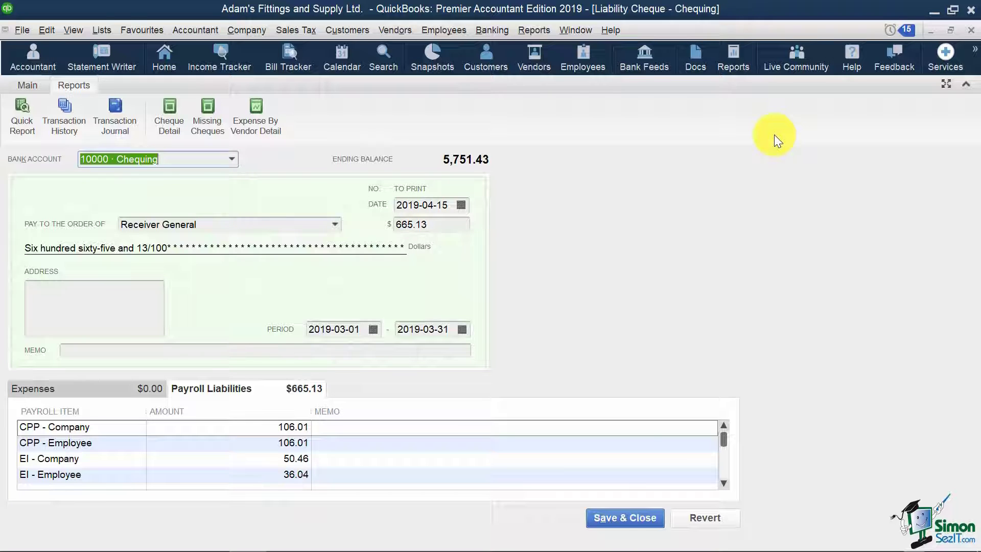
left_click(231, 351)
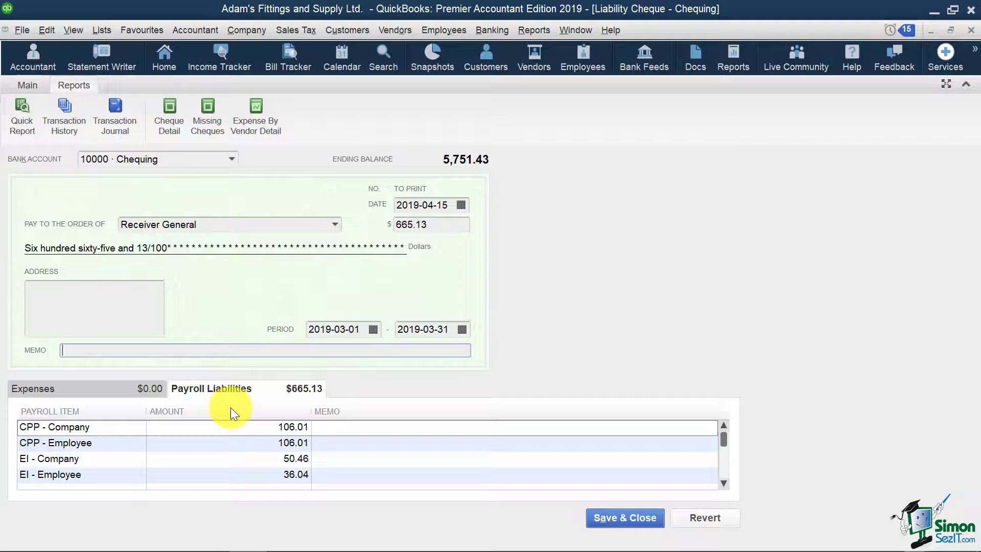
type("Mar 2019 sou")
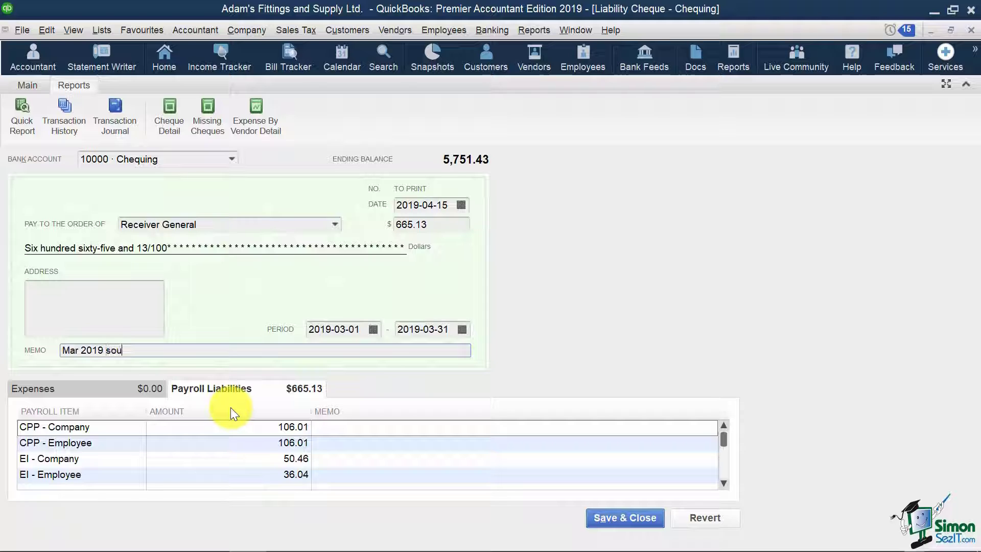
type("rce deductions")
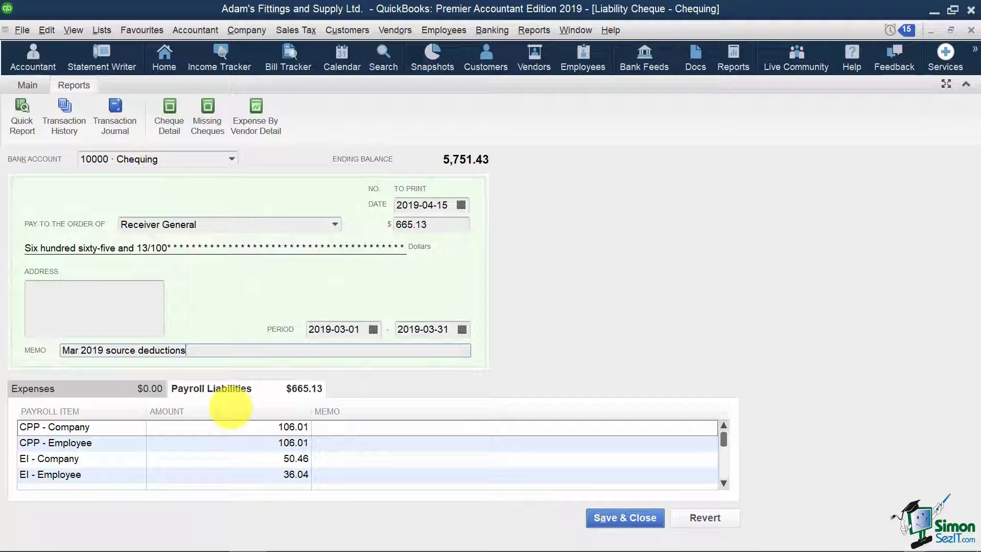
left_click(23, 82)
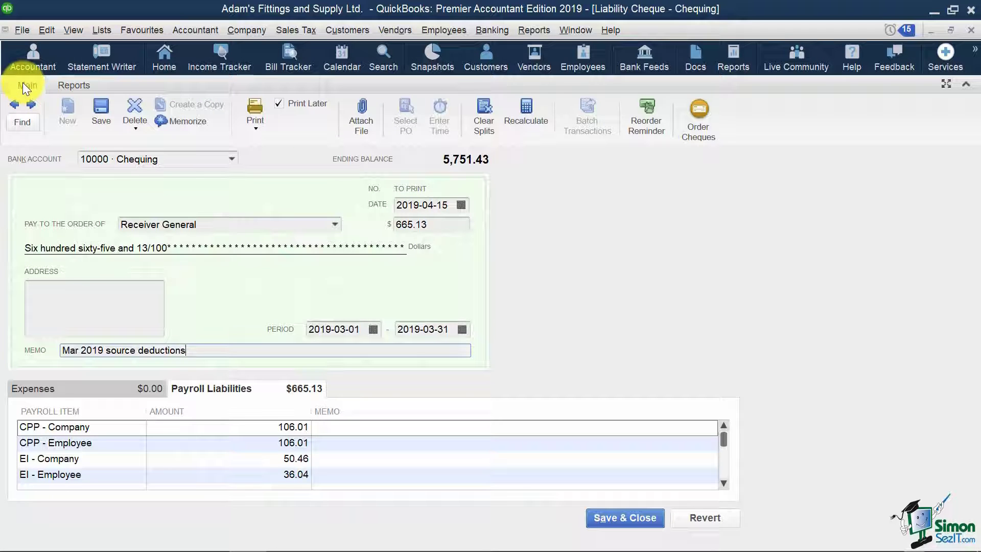
left_click(280, 102)
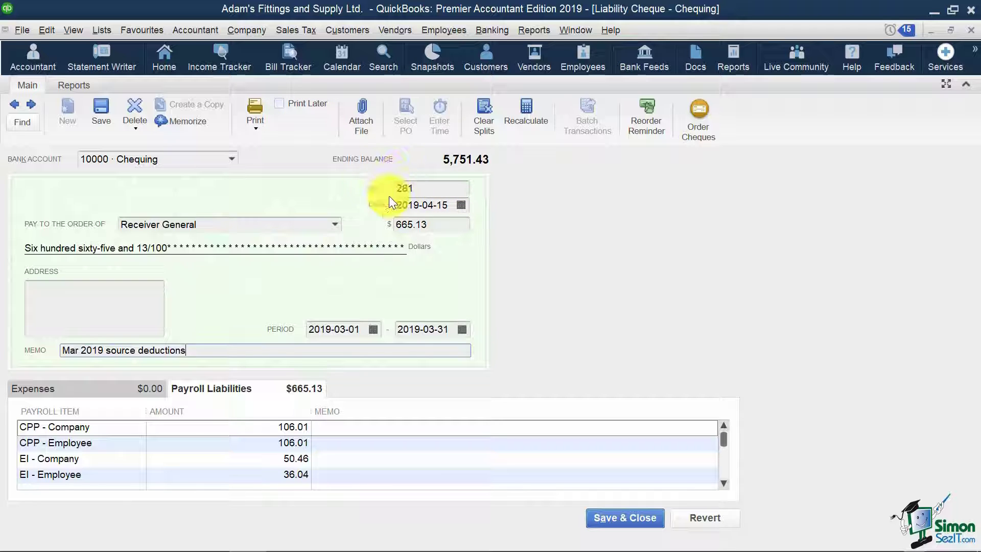
double_click(422, 188)
type("2")
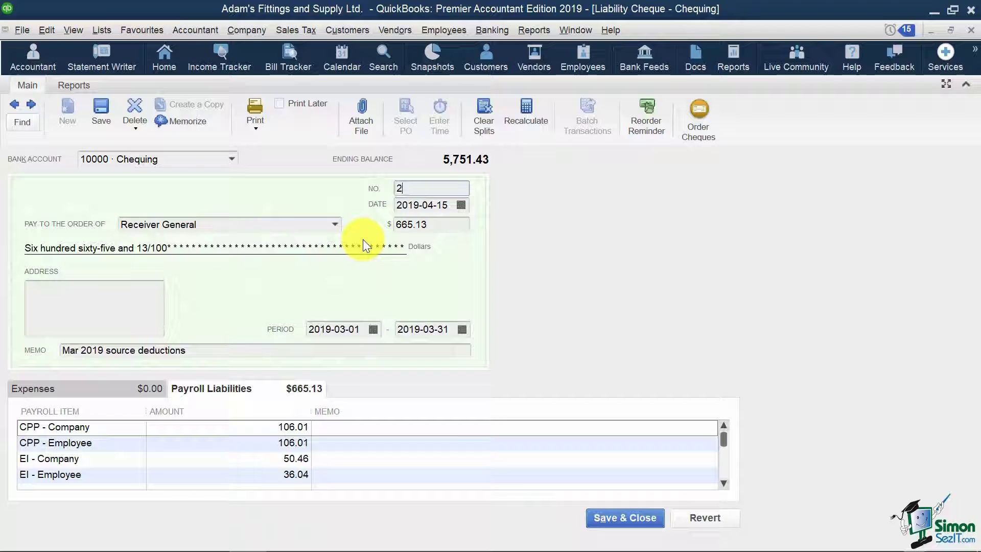
type("90")
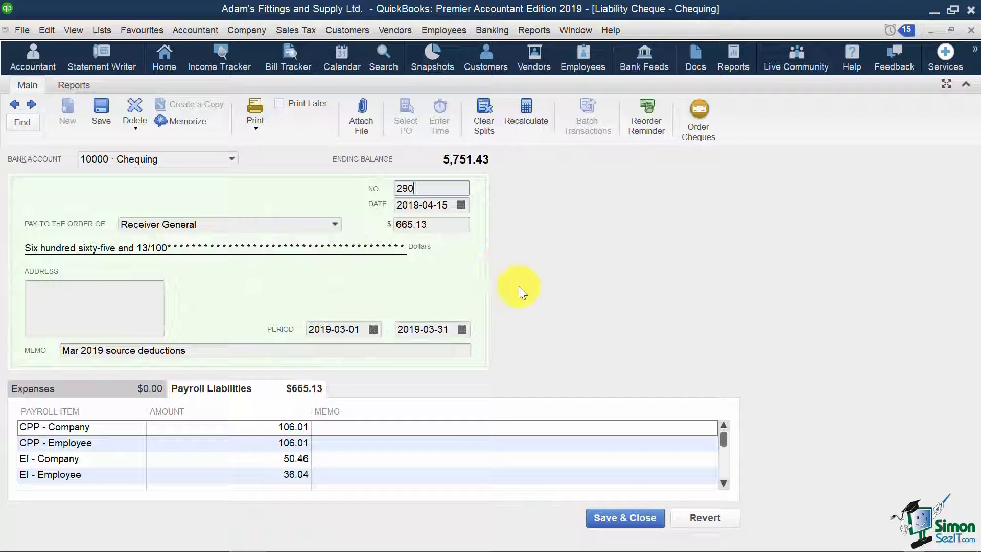
Save and close cheque 290, confirming the recording and the past-transaction warning.
left_click(629, 515)
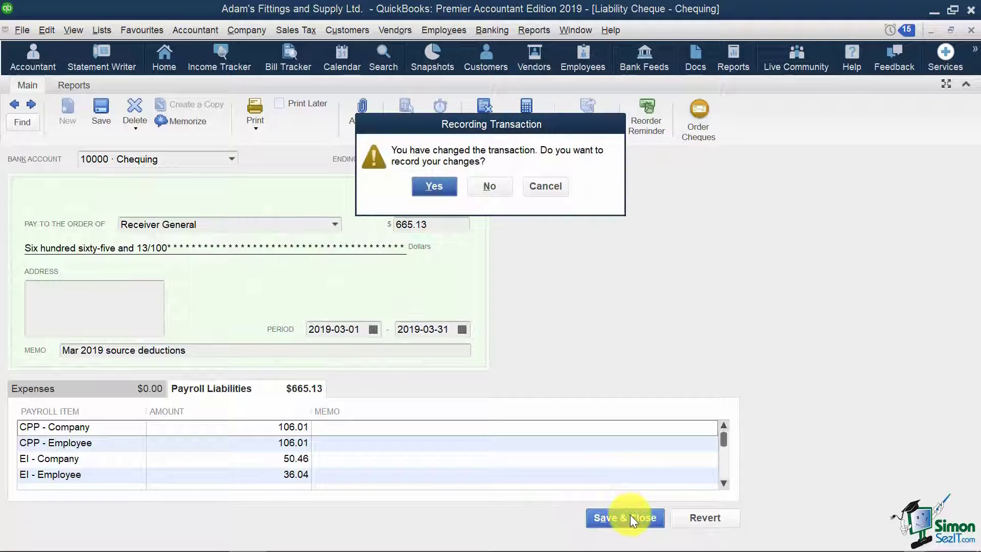
left_click(425, 188)
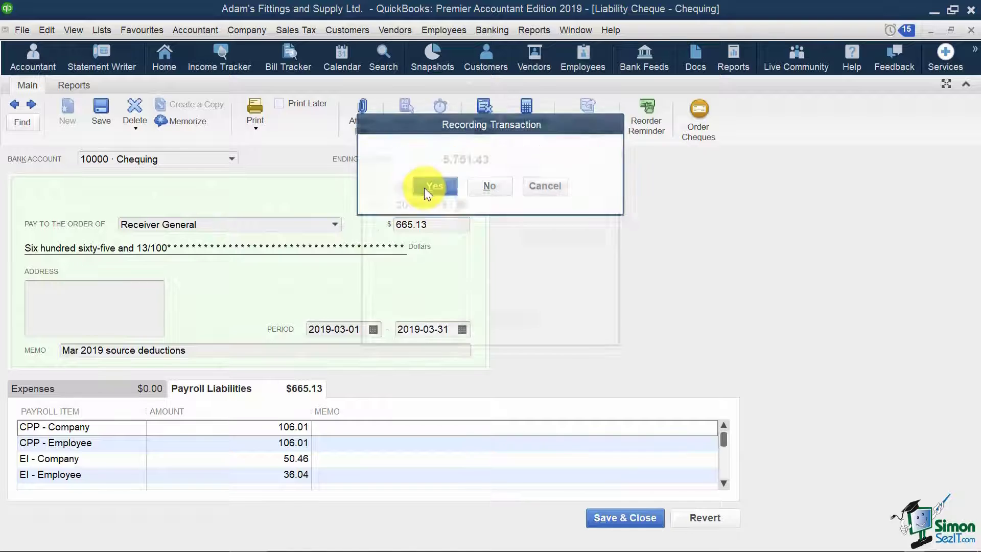
left_click(475, 327)
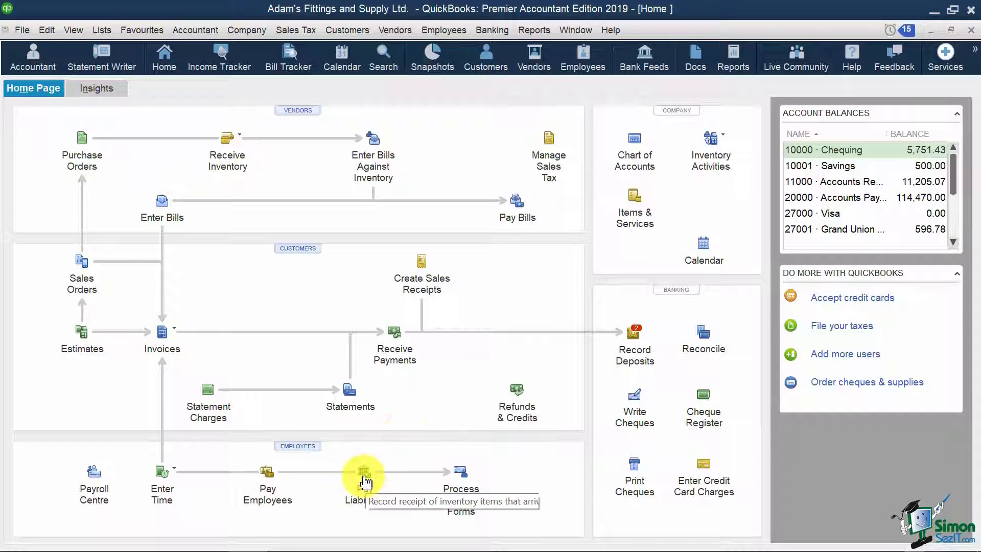
Reopen Pay Liabilities from Home for 2019-03-01 through 2019-03-31, showing CRA Garnishment 725.00 and WCB 55.61.
left_click(365, 478)
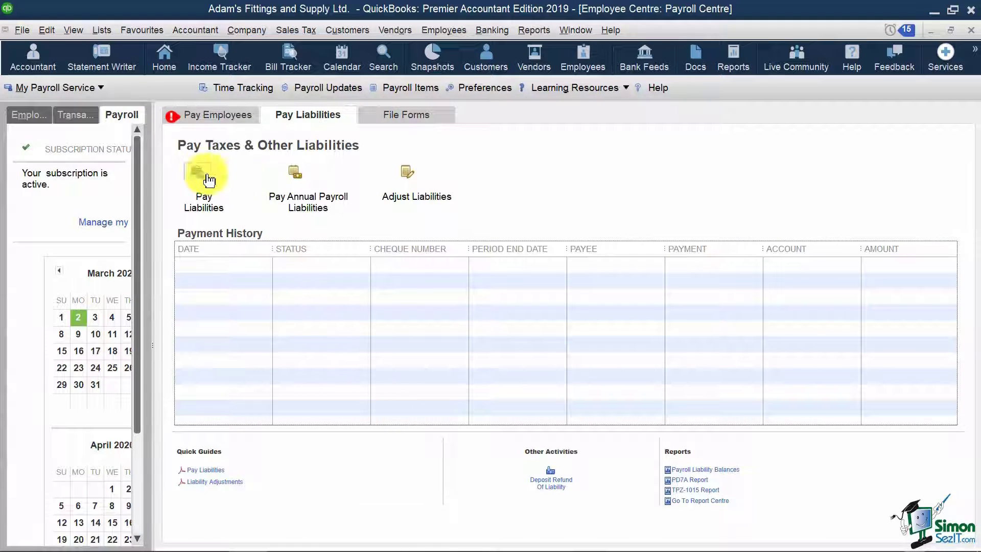
left_click(200, 173)
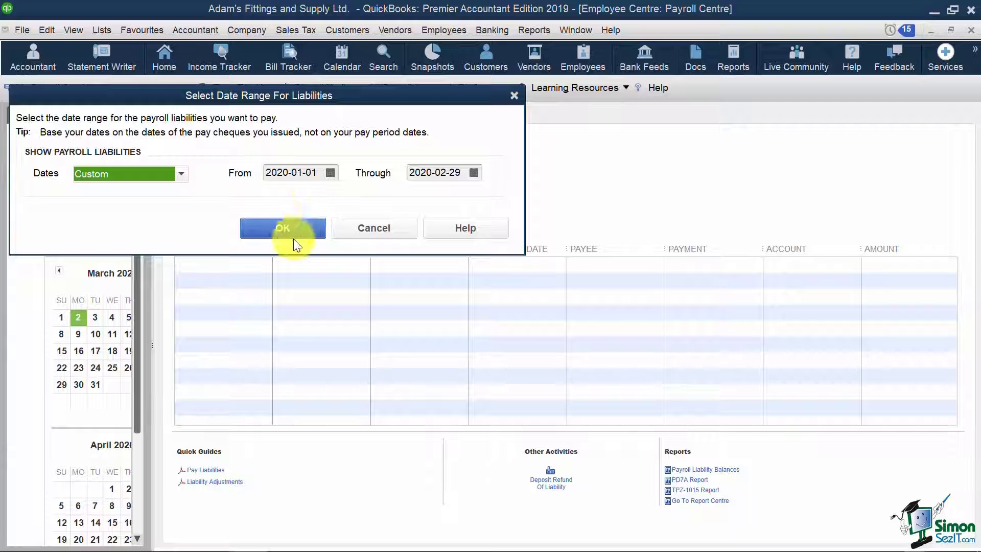
left_click(317, 172)
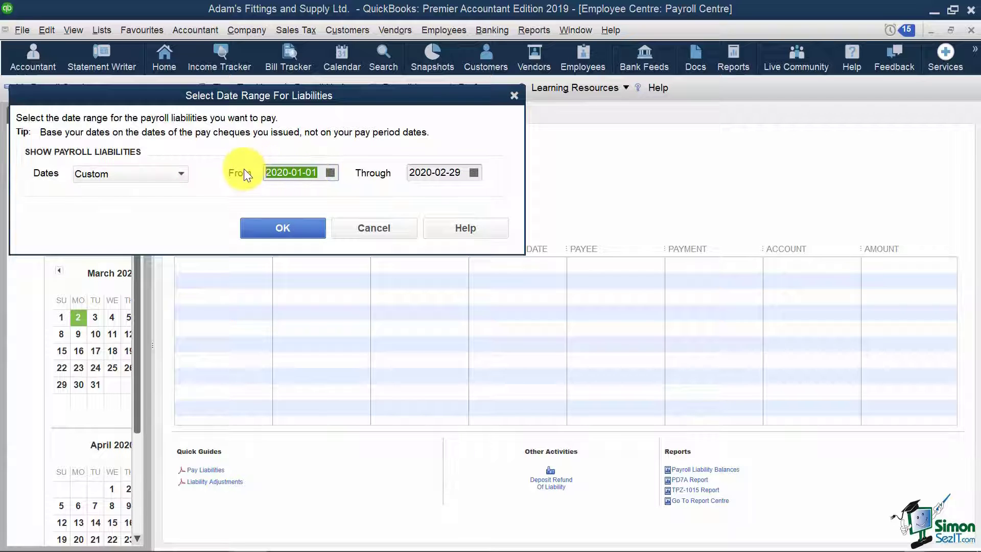
type("2019")
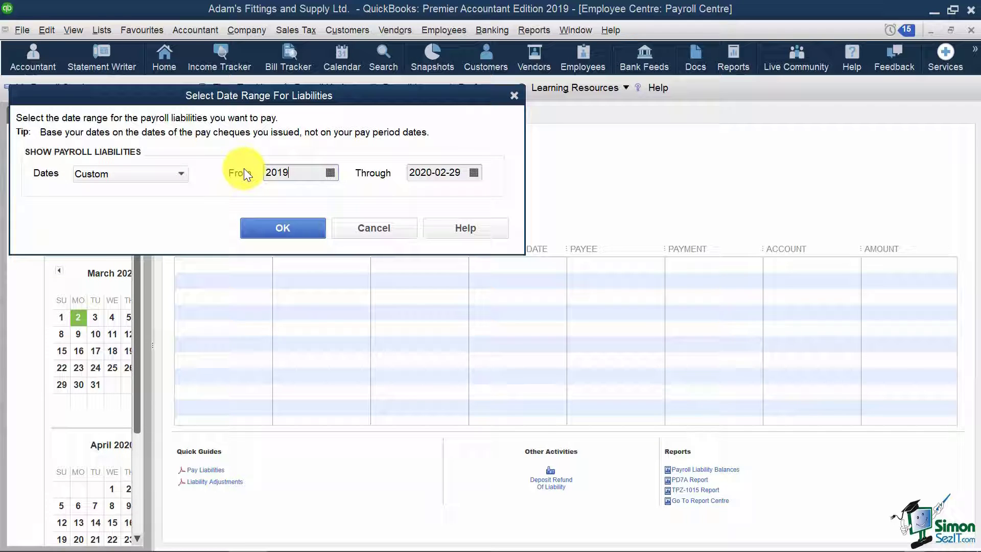
type("-03-01")
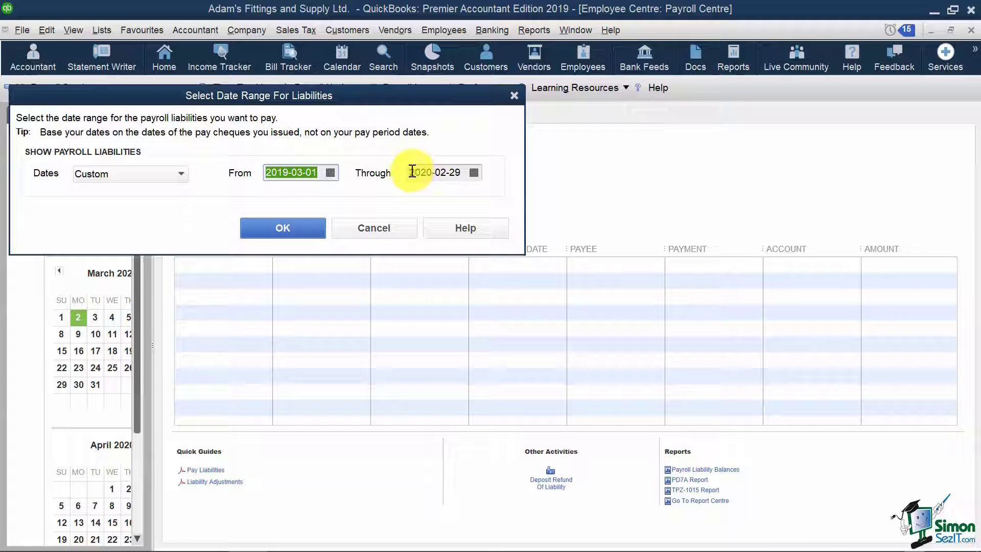
left_click_drag(411, 170, 477, 176)
type("2019-03-01")
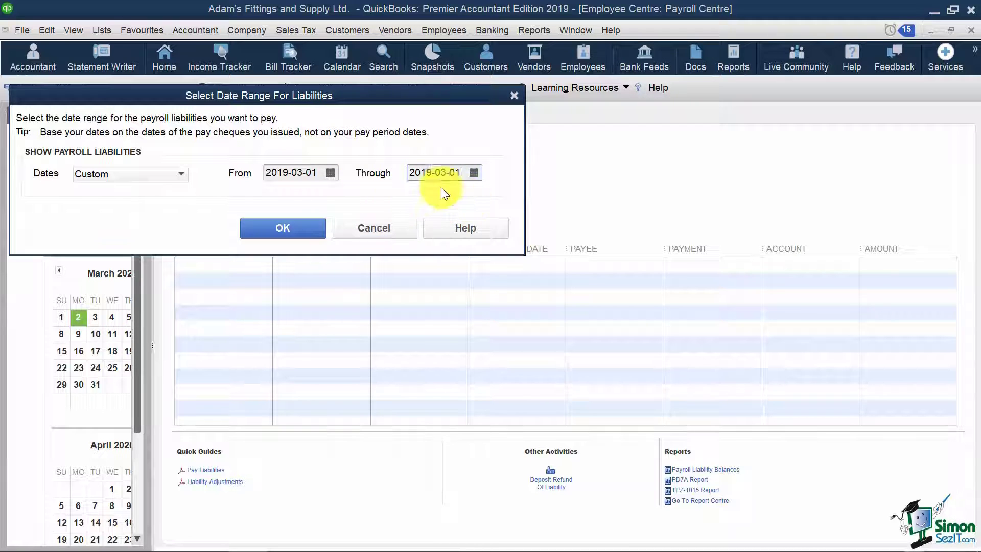
left_click(474, 173)
left_click(426, 323)
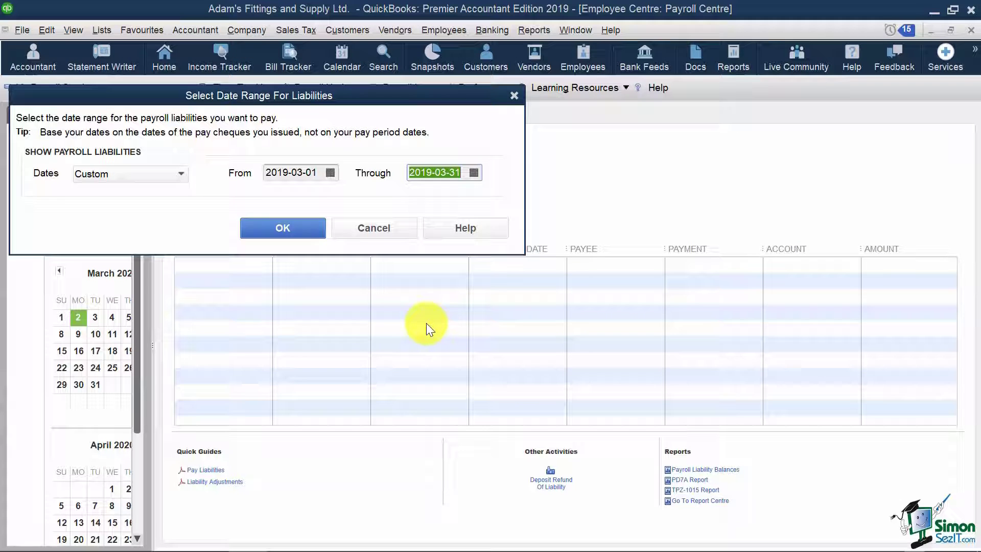
left_click(306, 226)
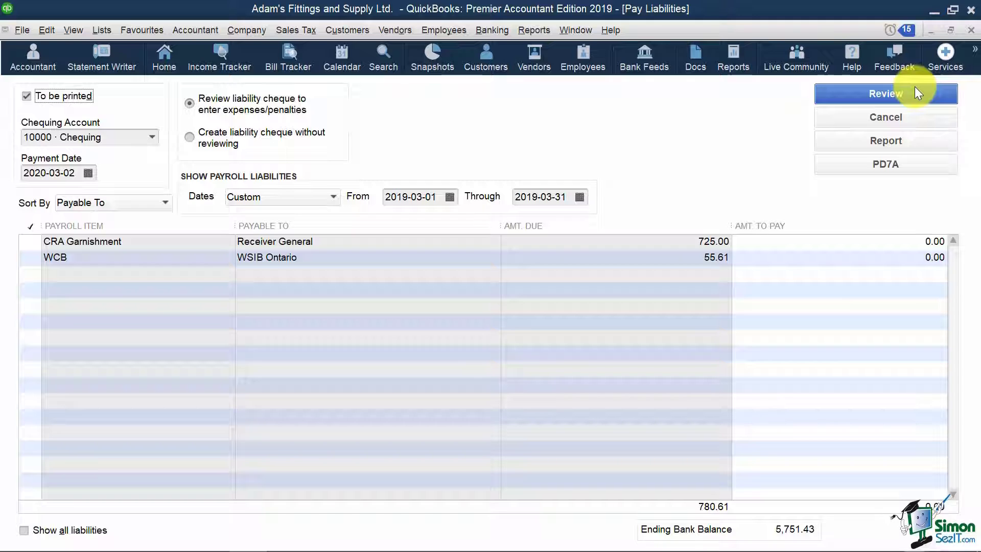
Cancel Pay Liabilities and list Liability Cheques for all dates in the Employee Centre.
left_click(897, 114)
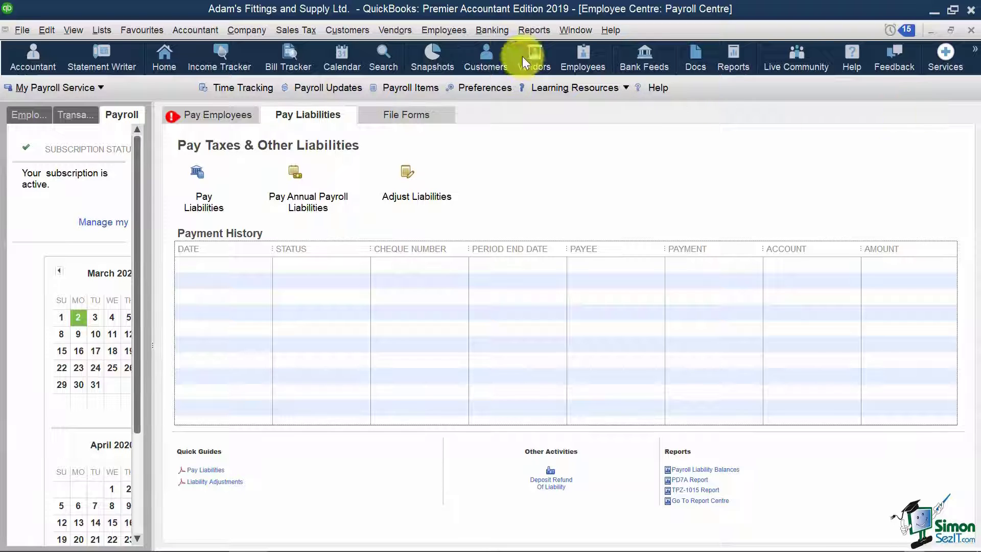
left_click(74, 114)
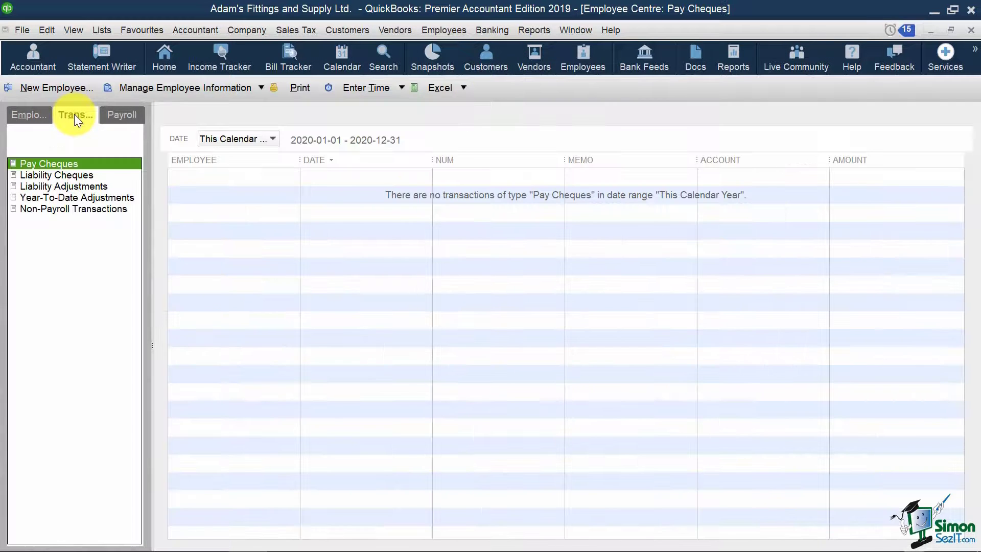
left_click(77, 176)
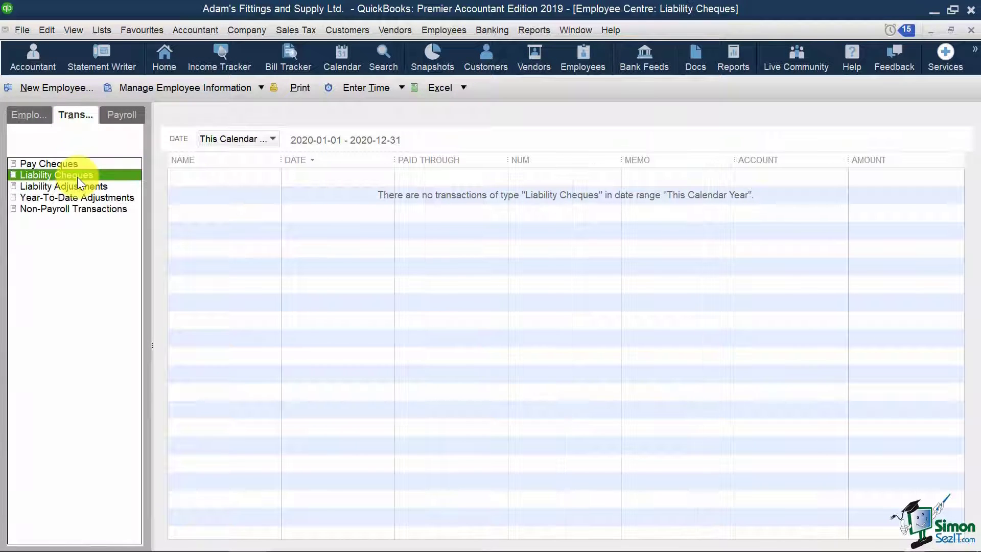
left_click(274, 138)
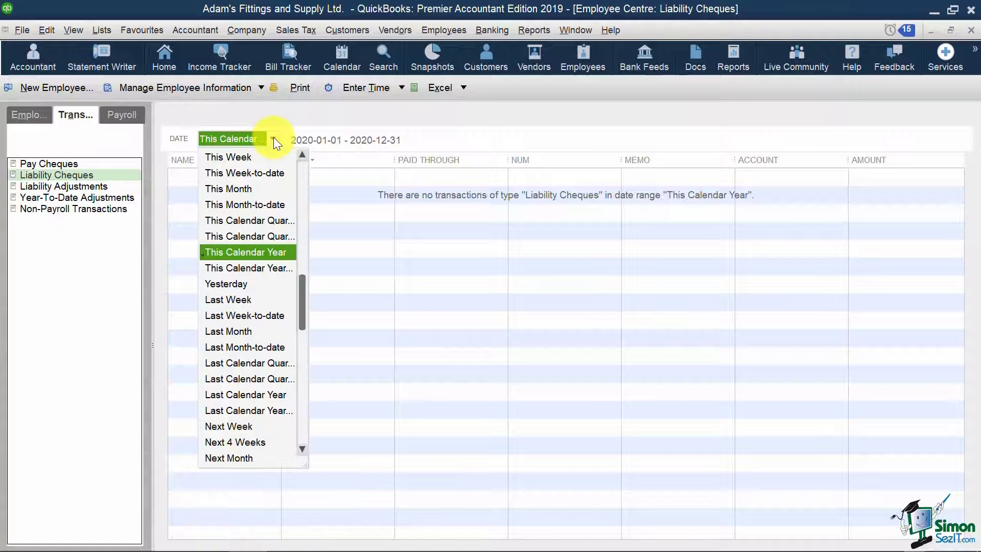
scroll(251, 168, "up", 1)
left_click(226, 156)
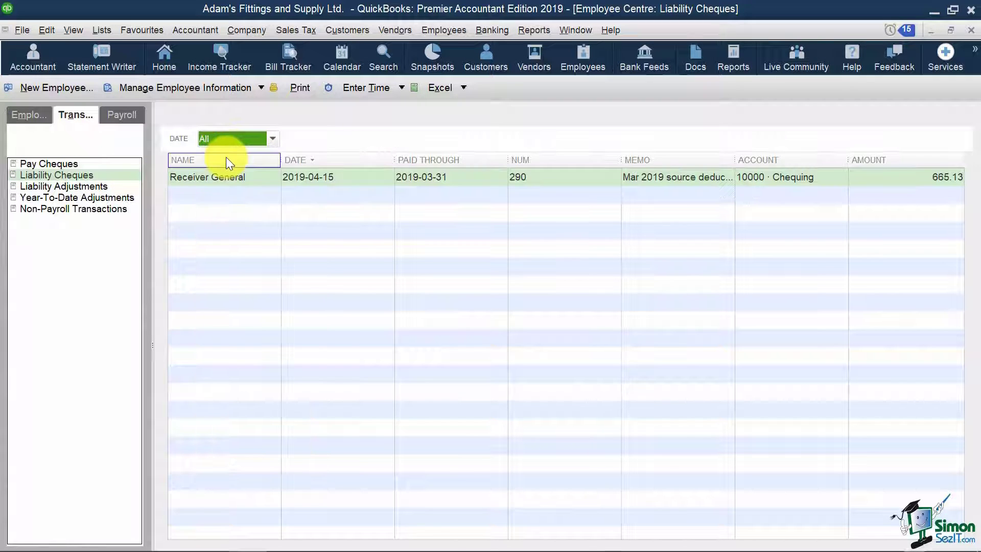
Open Receiver General cheque 290 and delete it, confirming both warnings.
double_click(294, 177)
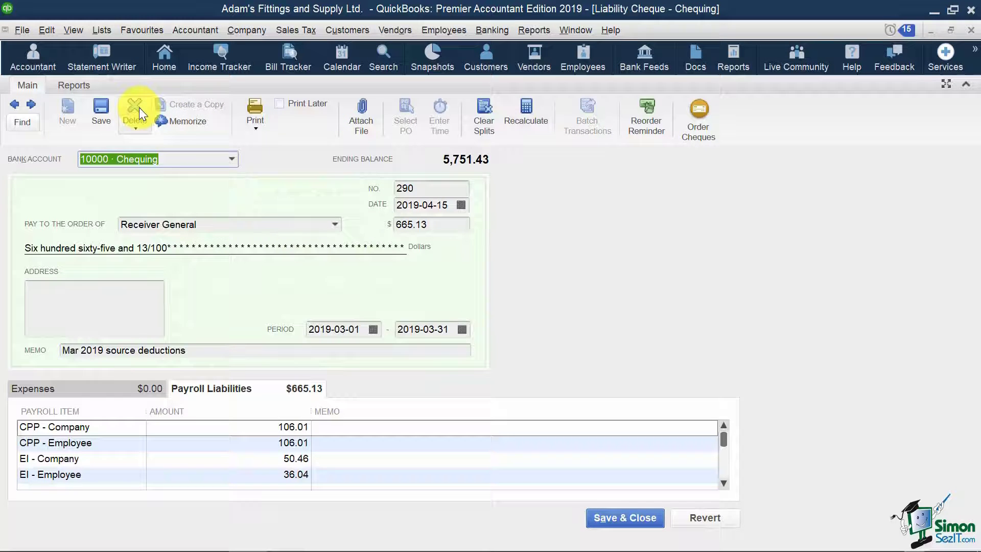
left_click(135, 111)
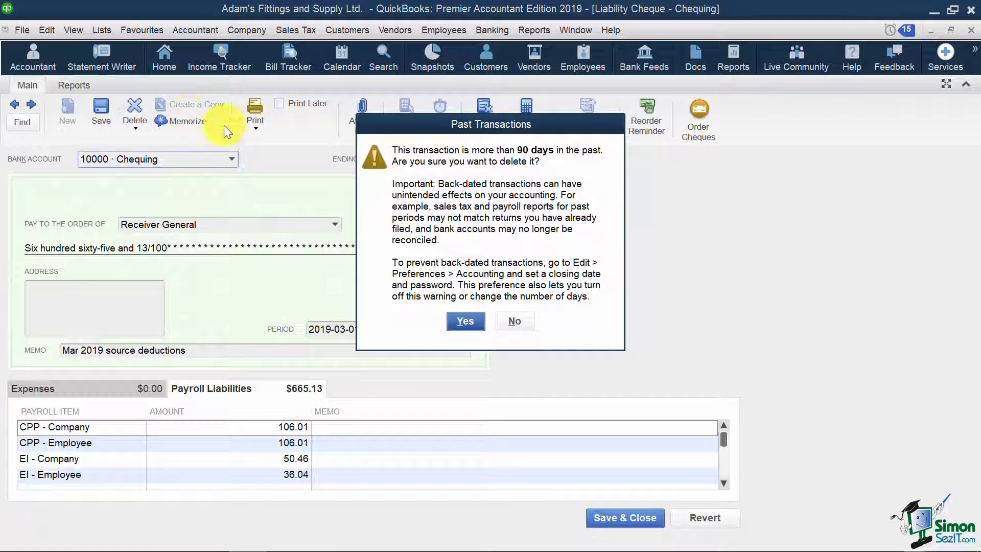
left_click(465, 321)
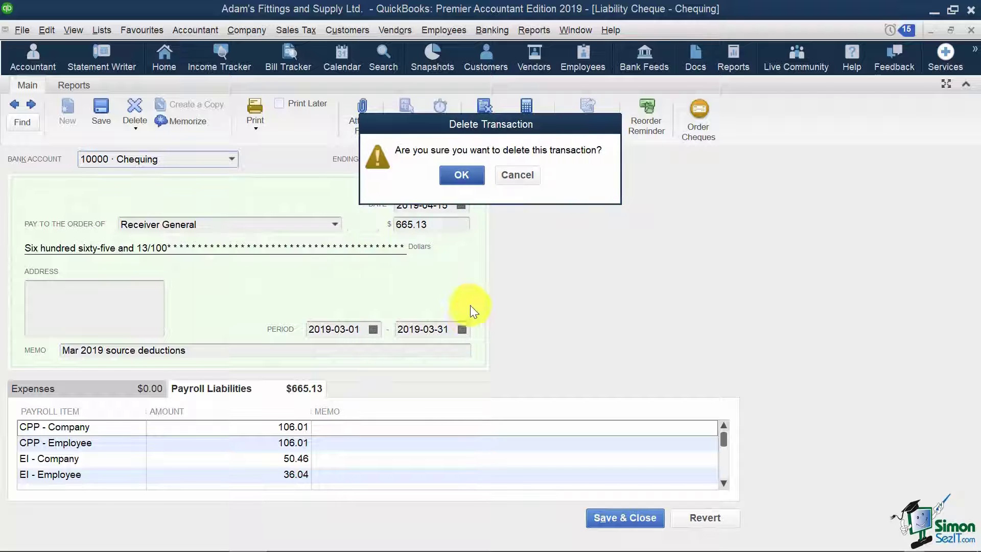
left_click(461, 175)
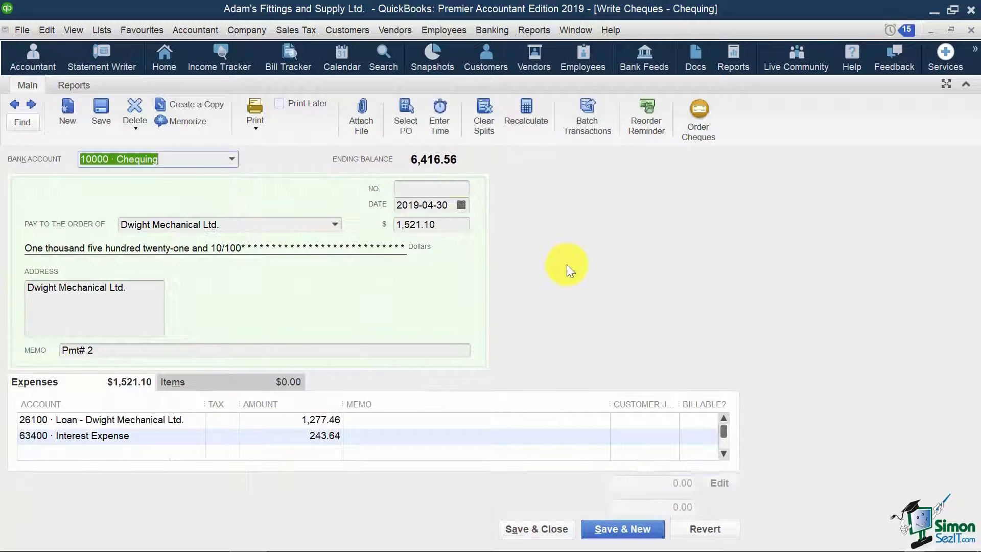